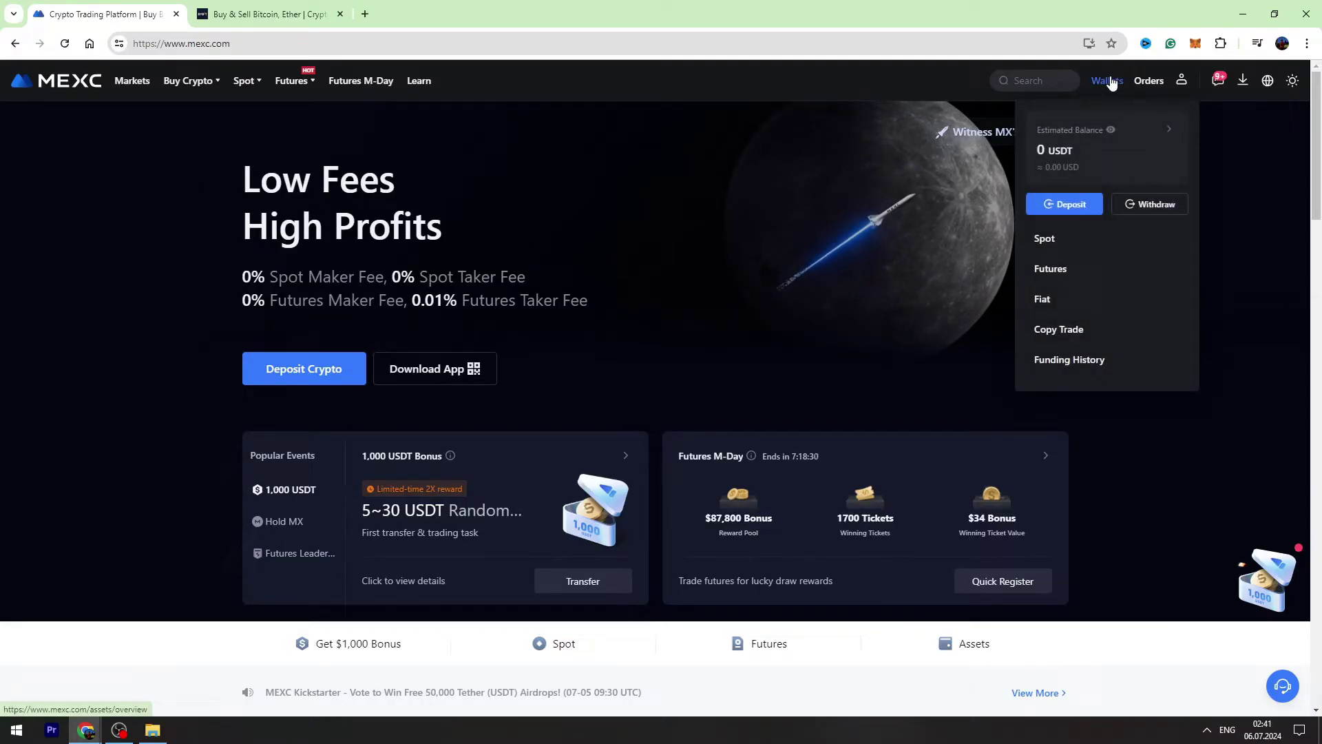
Open the Spot wallet page from the MEXC header's wallet menu.
click(1043, 239)
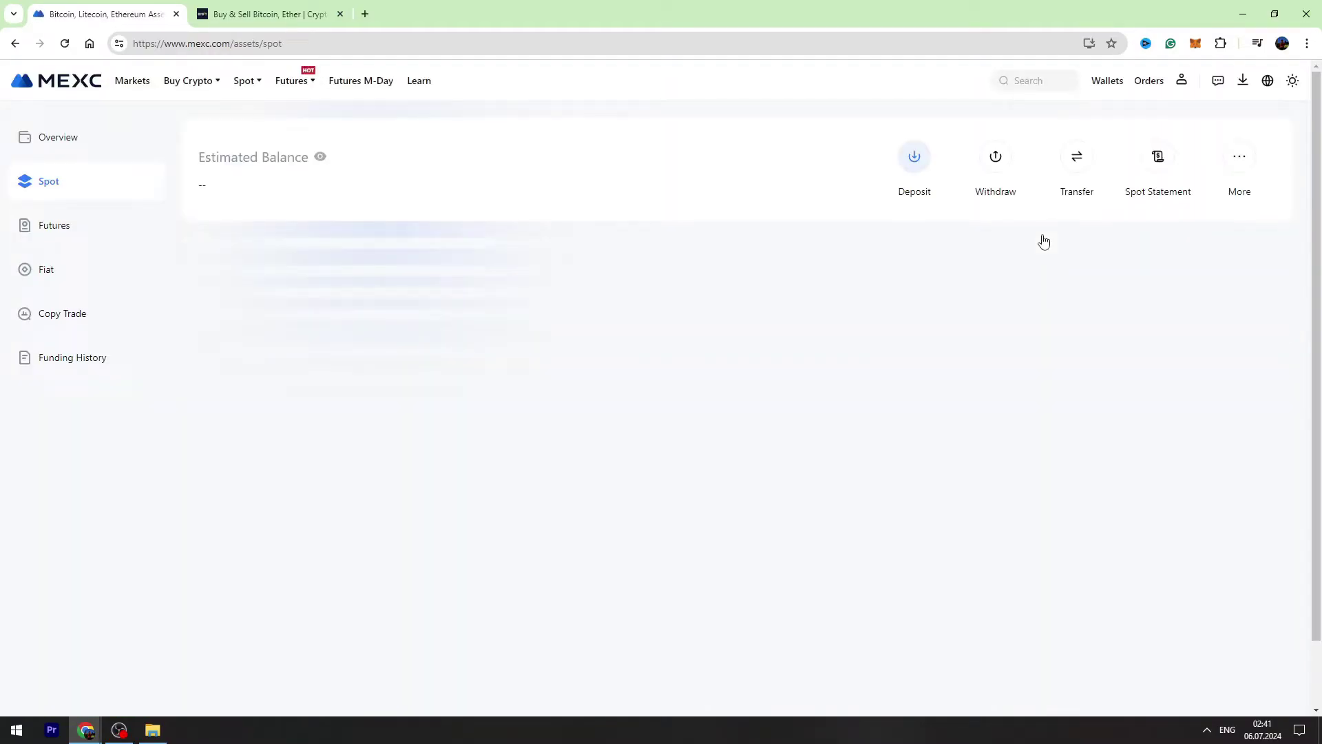
scroll(259, 537, down, 3)
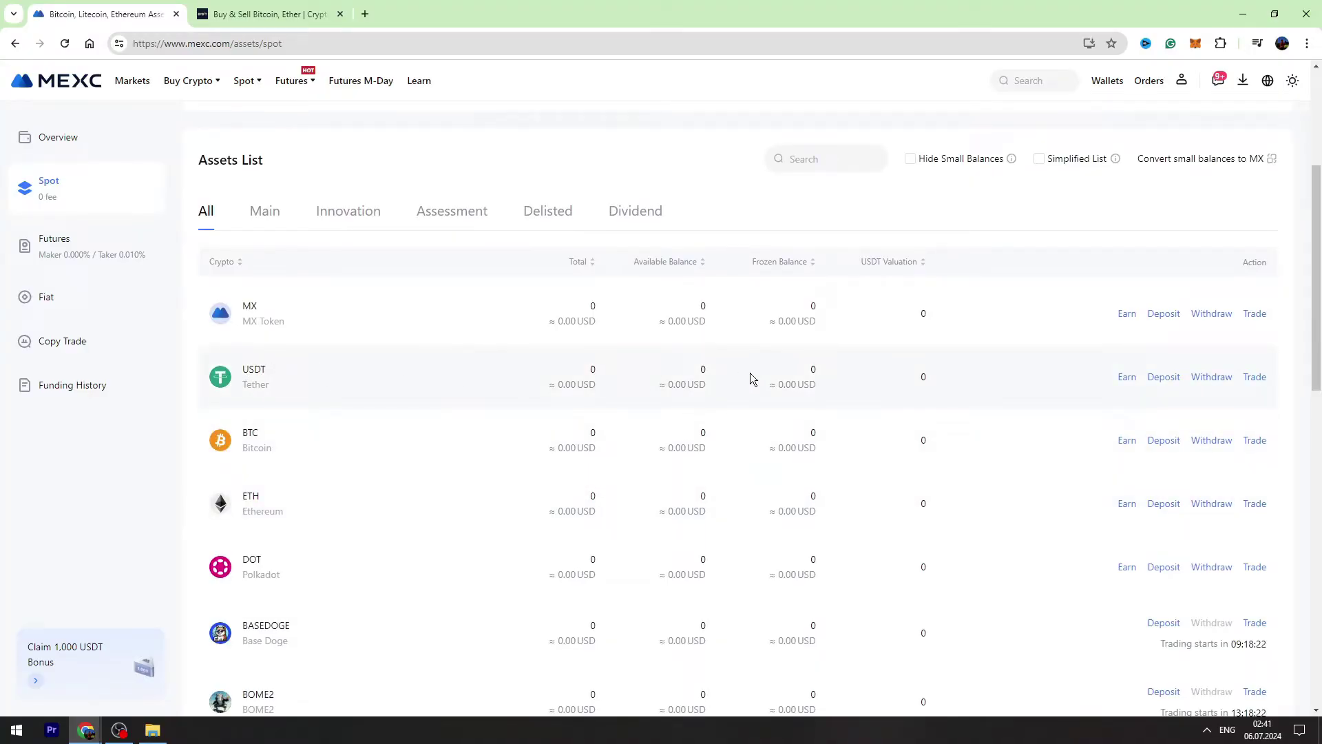
Begin a USDT withdrawal on the BSC network, then switch to the Bybit tab.
click(1207, 378)
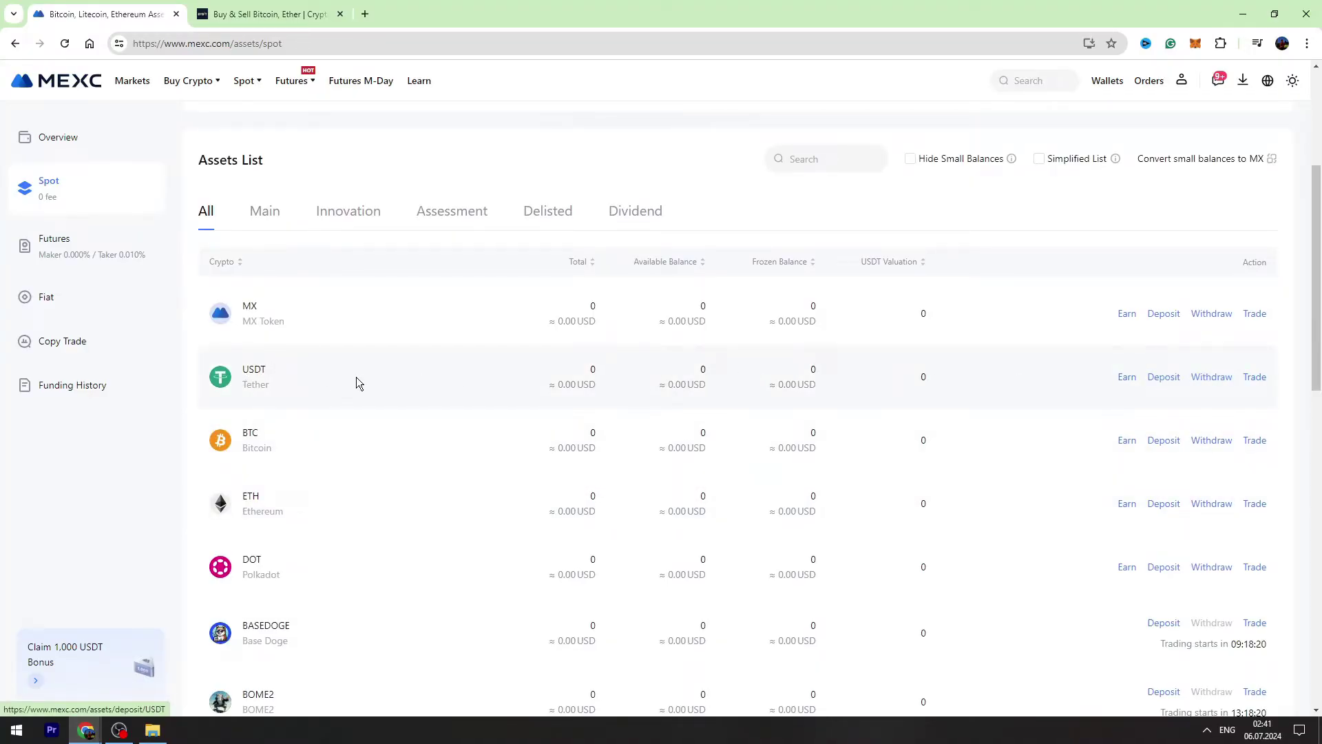
scroll(319, 381, down, 2)
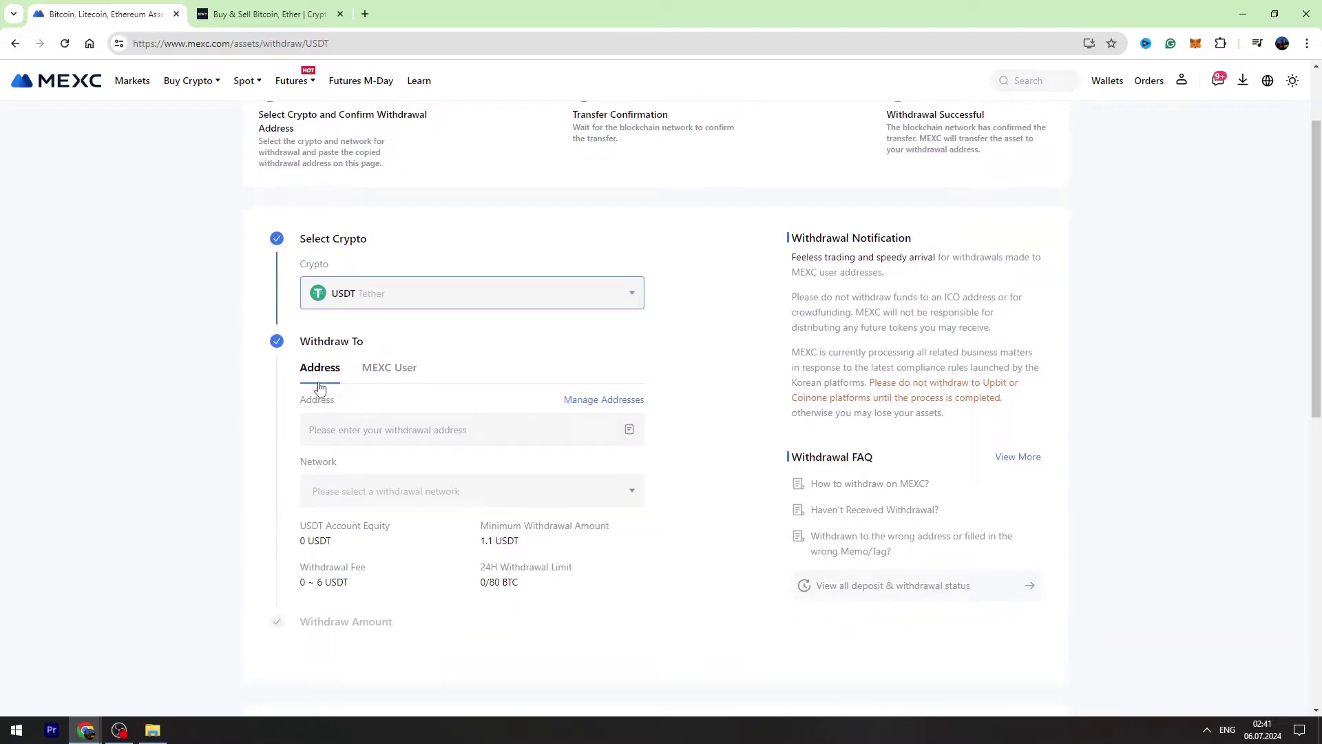
click(370, 395)
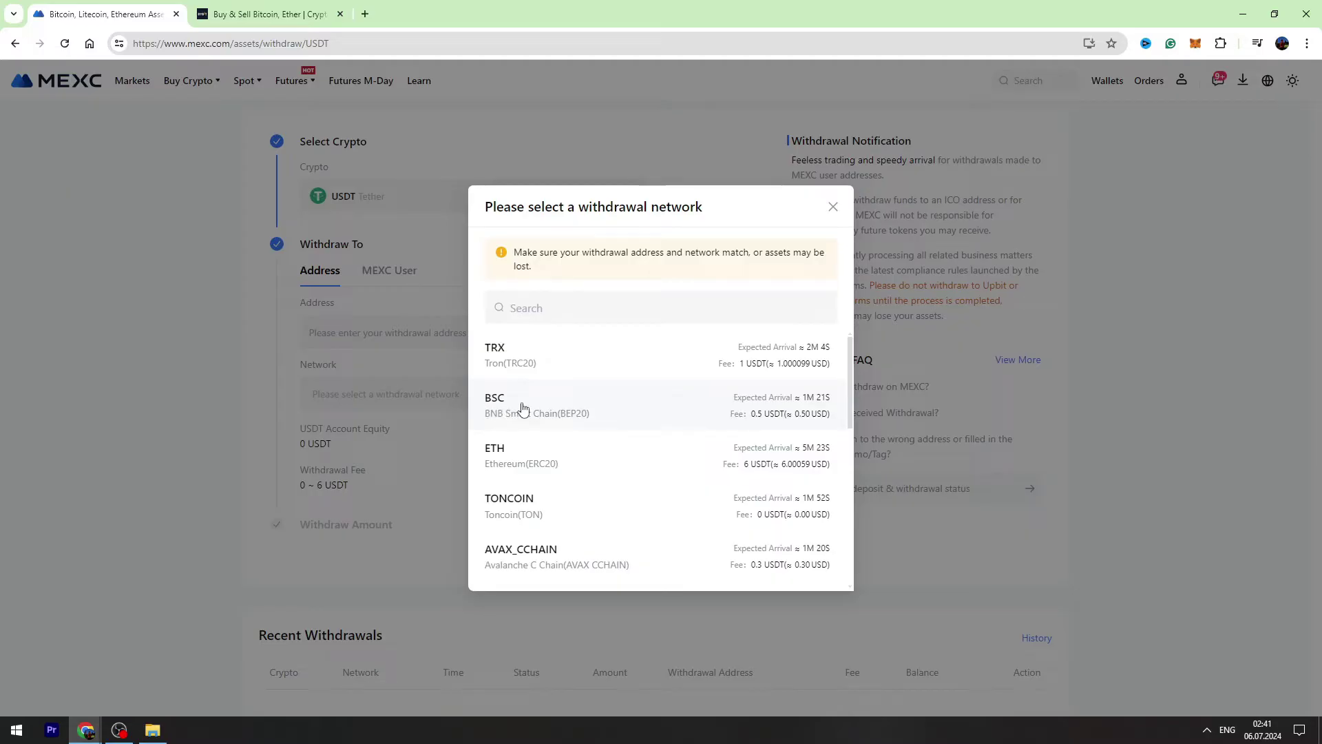
click(490, 409)
click(263, 14)
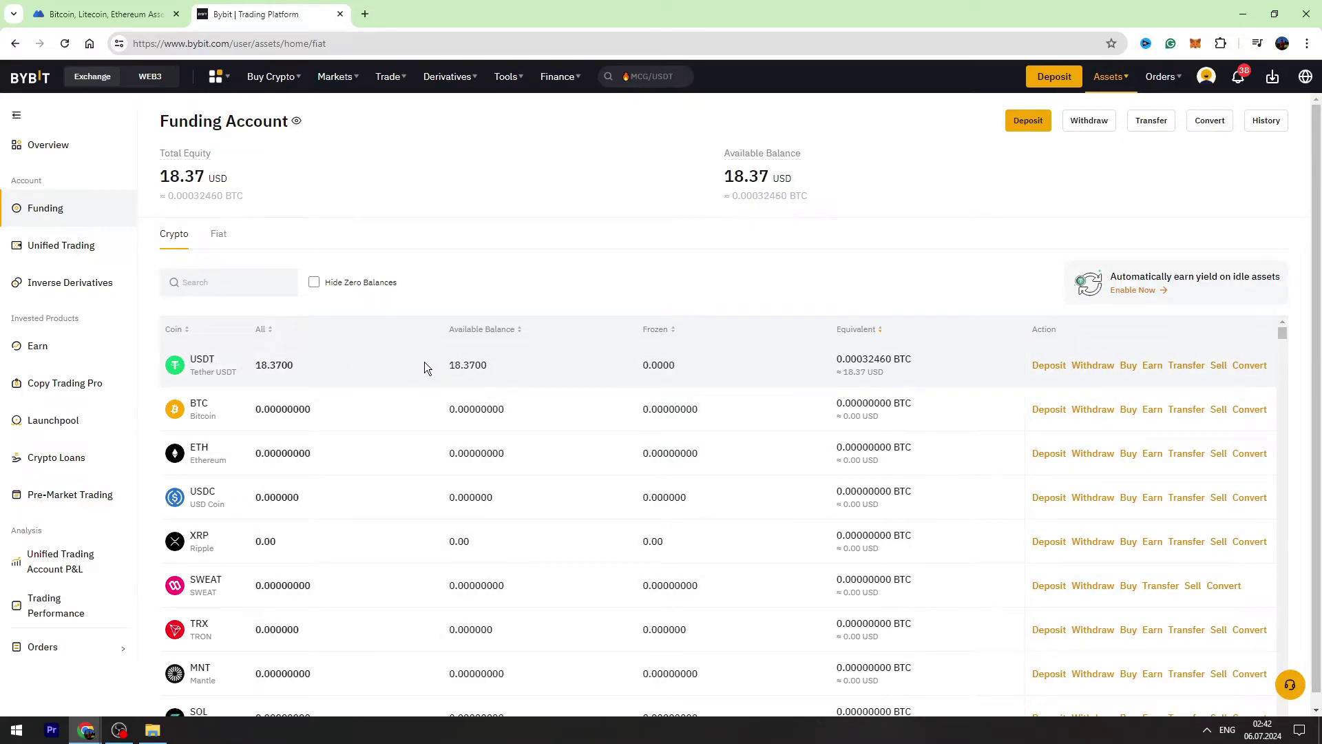
Start a Bybit USDT deposit on the BSC (BEP20) chain.
click(1049, 365)
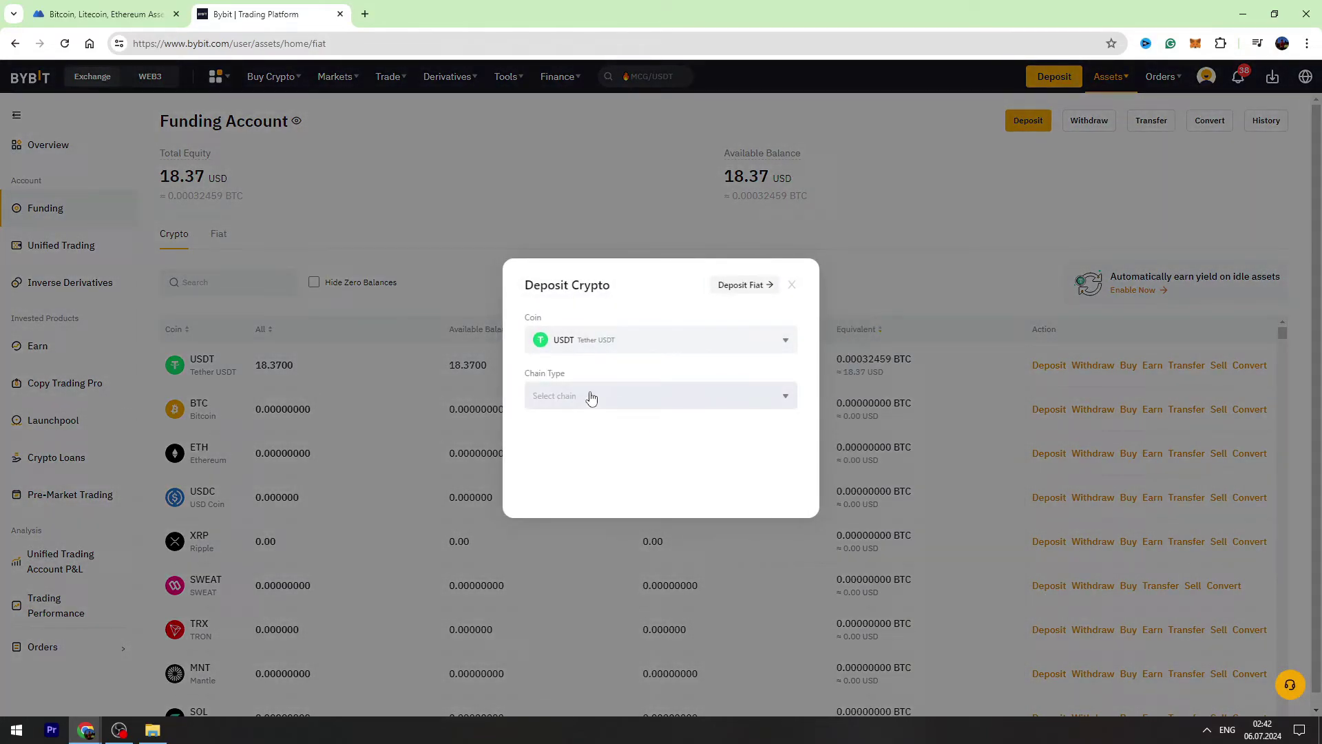
click(590, 398)
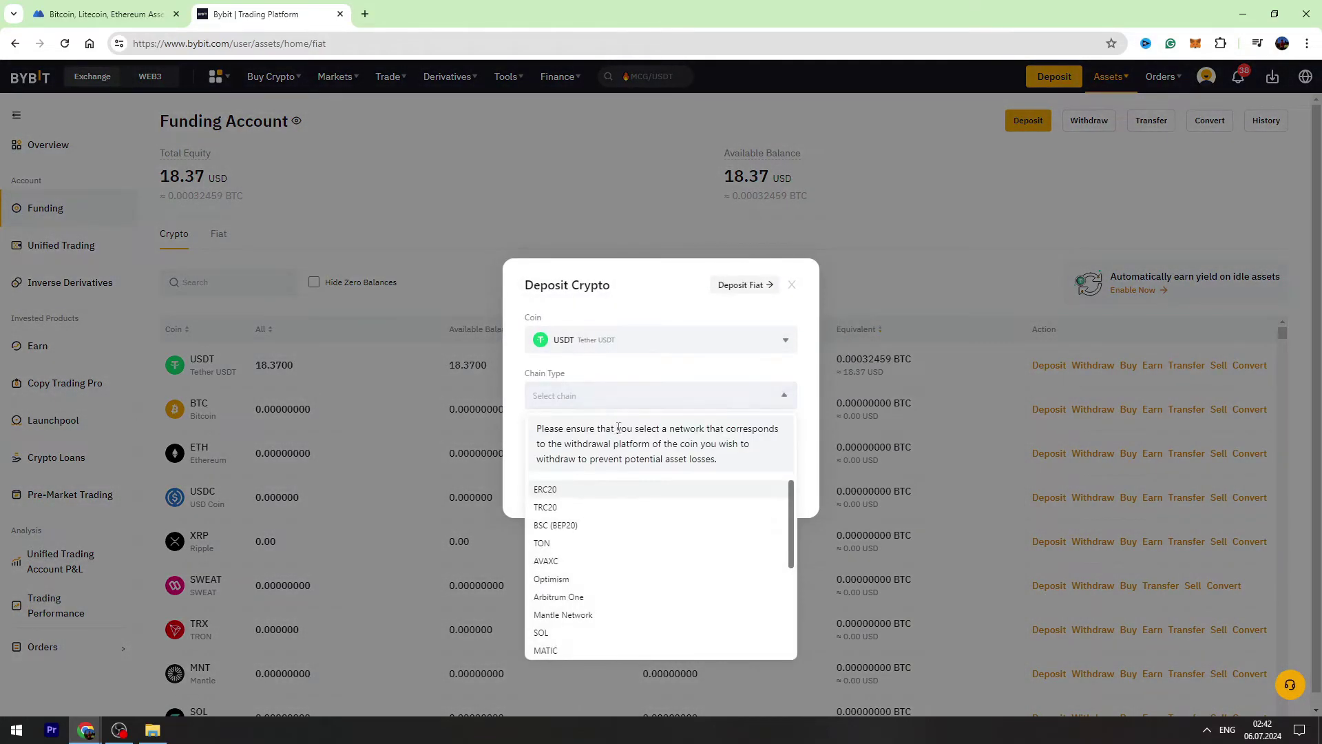
click(565, 527)
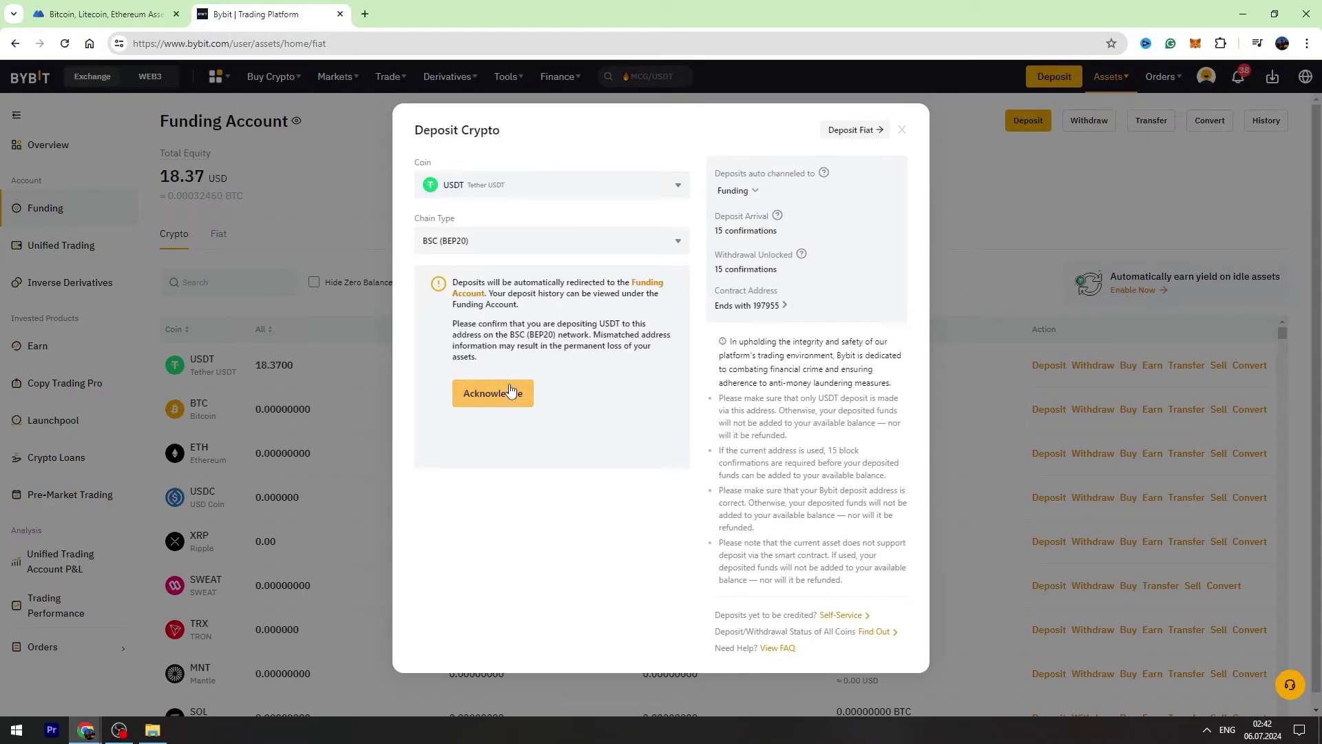
Acknowledge the deposit warning, copy the address, and return to MEXC.
click(509, 391)
click(661, 314)
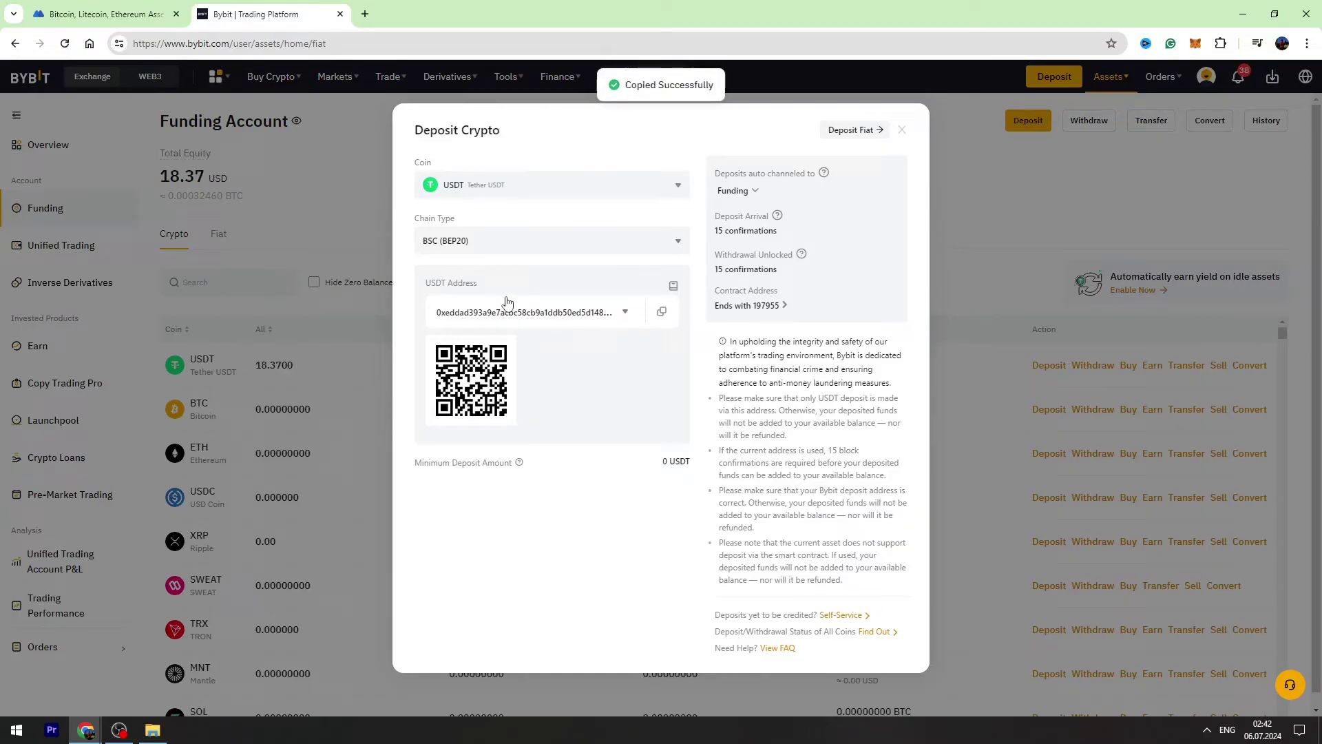
click(93, 13)
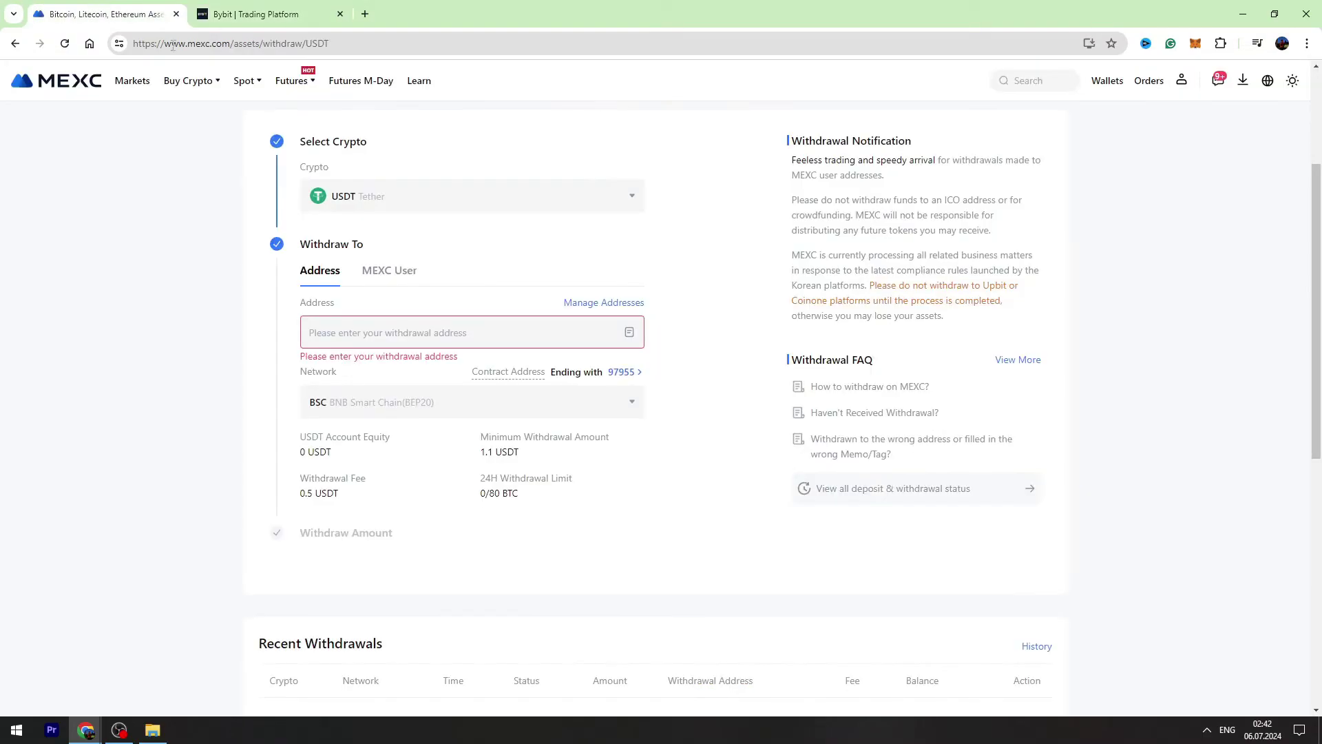
Paste the Bybit BEP20 address as the withdrawal address and enter 100 USDT.
right_click(378, 331)
click(409, 463)
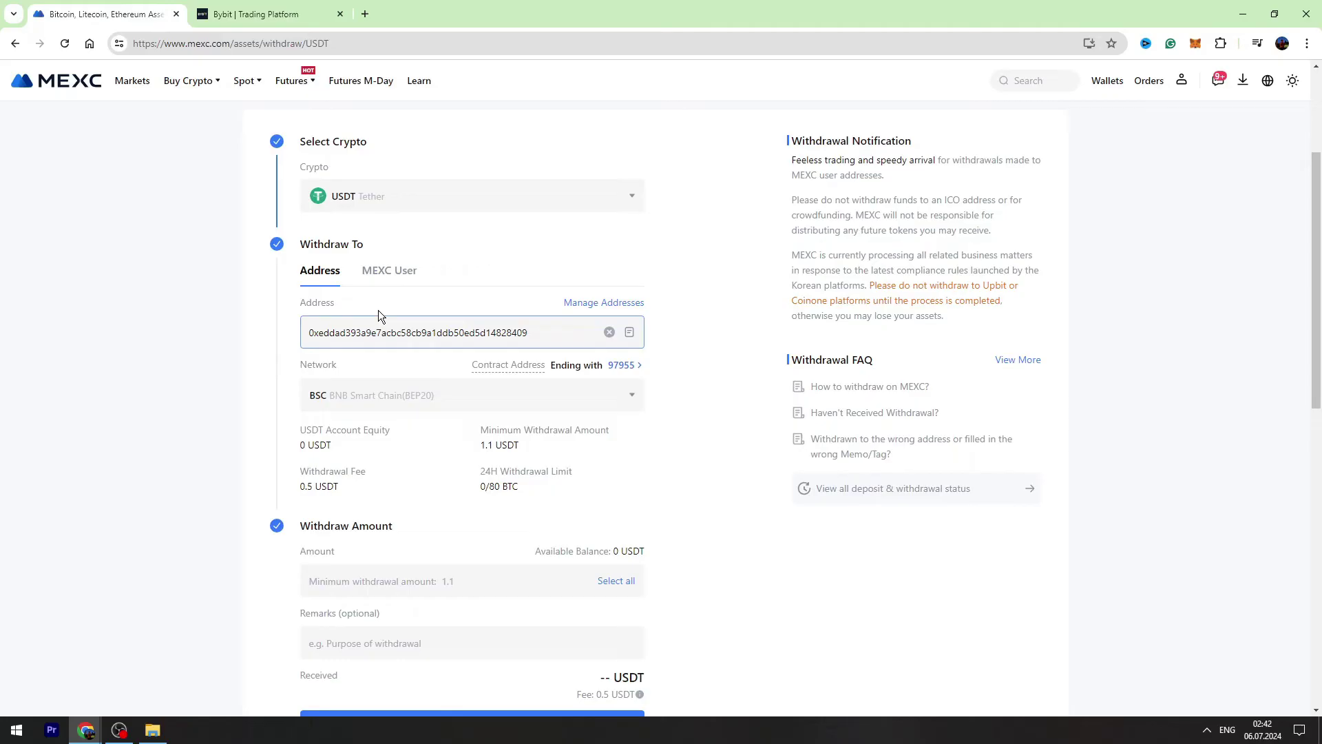
scroll(341, 414, down, 2)
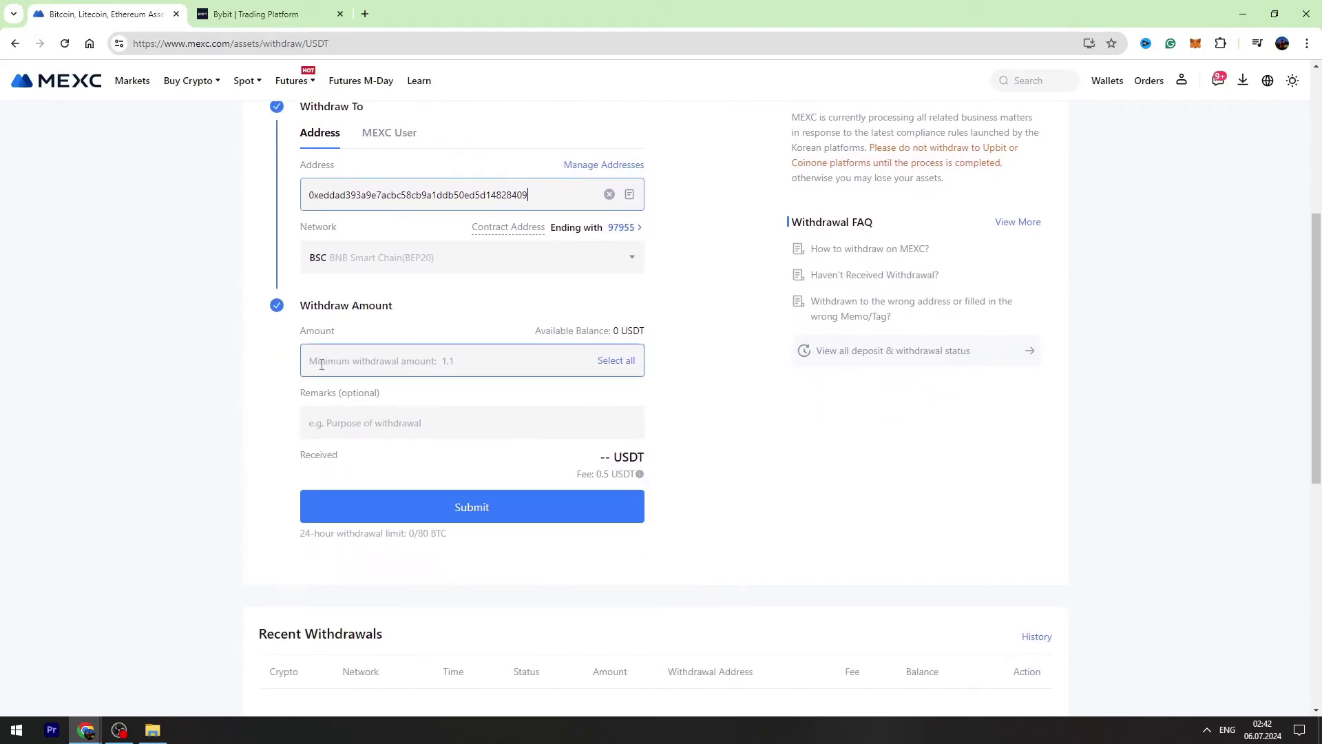
click(334, 362)
click(384, 360)
text(100)
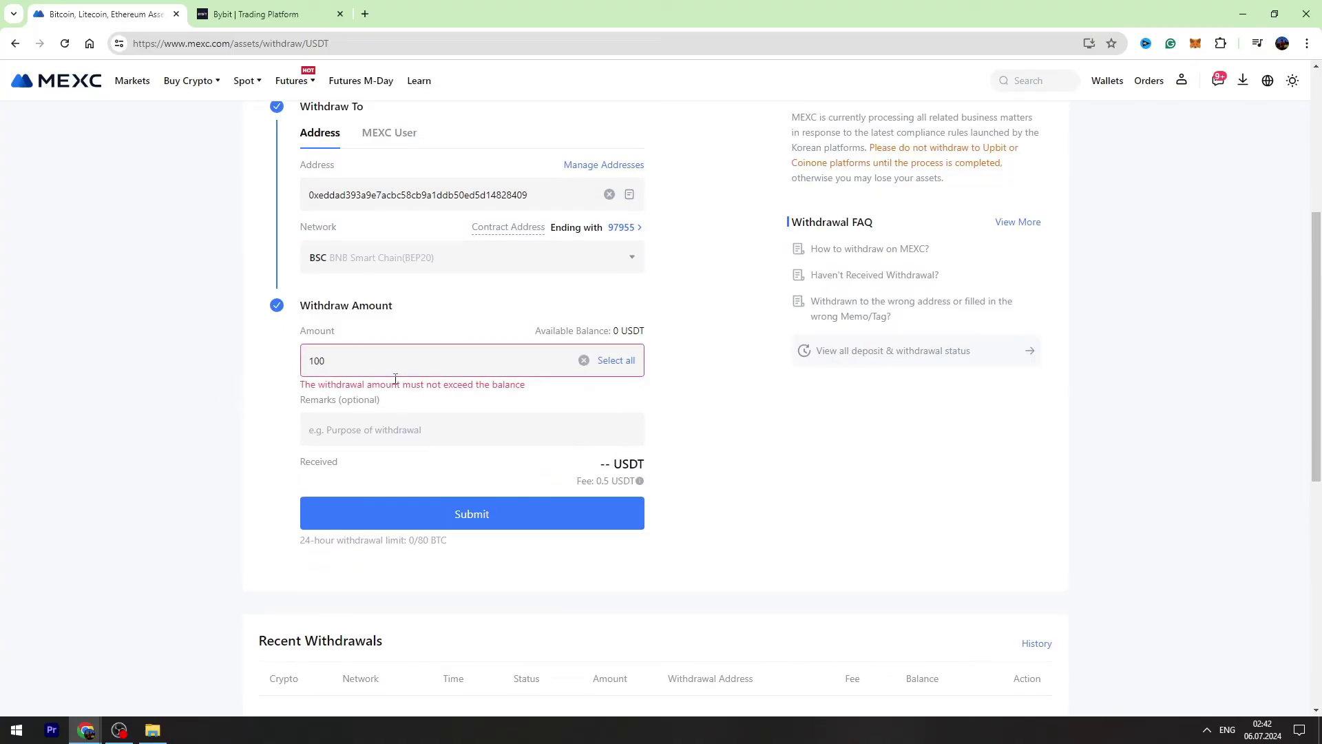
mouse_move(639, 474)
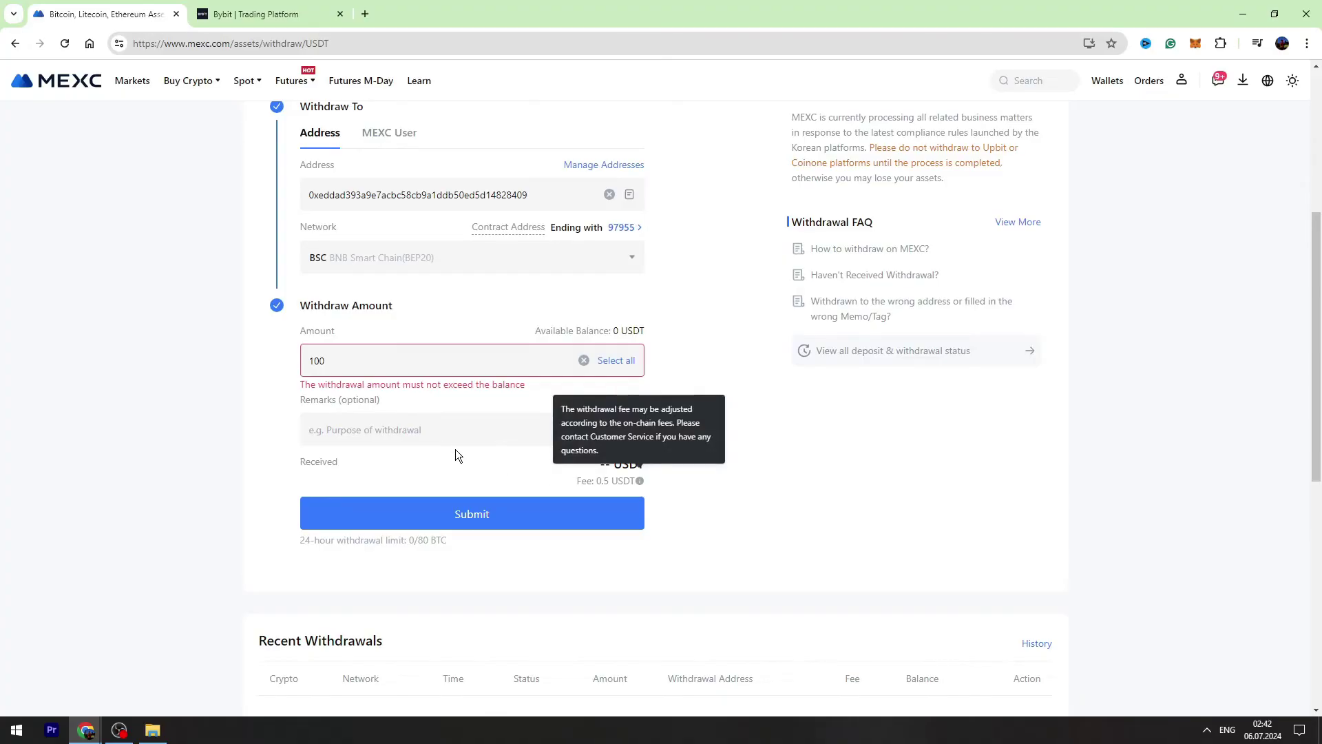
click(434, 426)
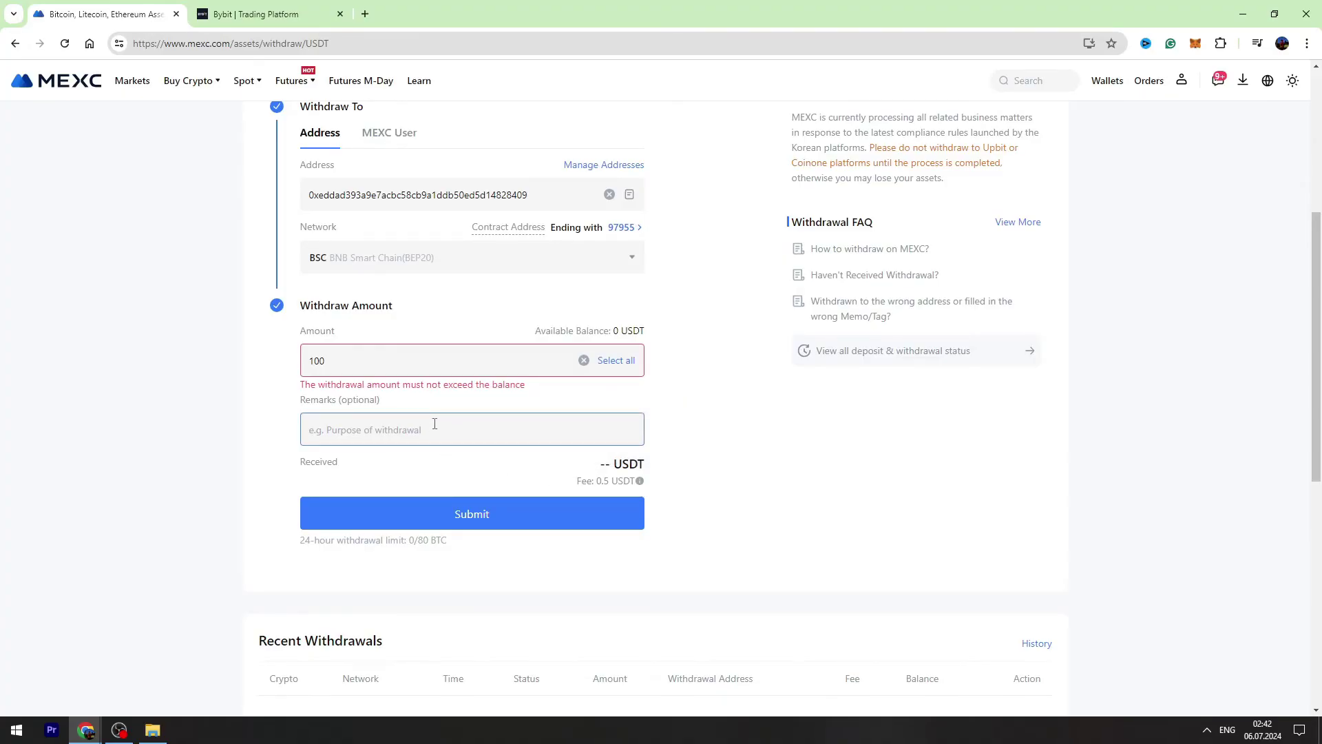
click(703, 429)
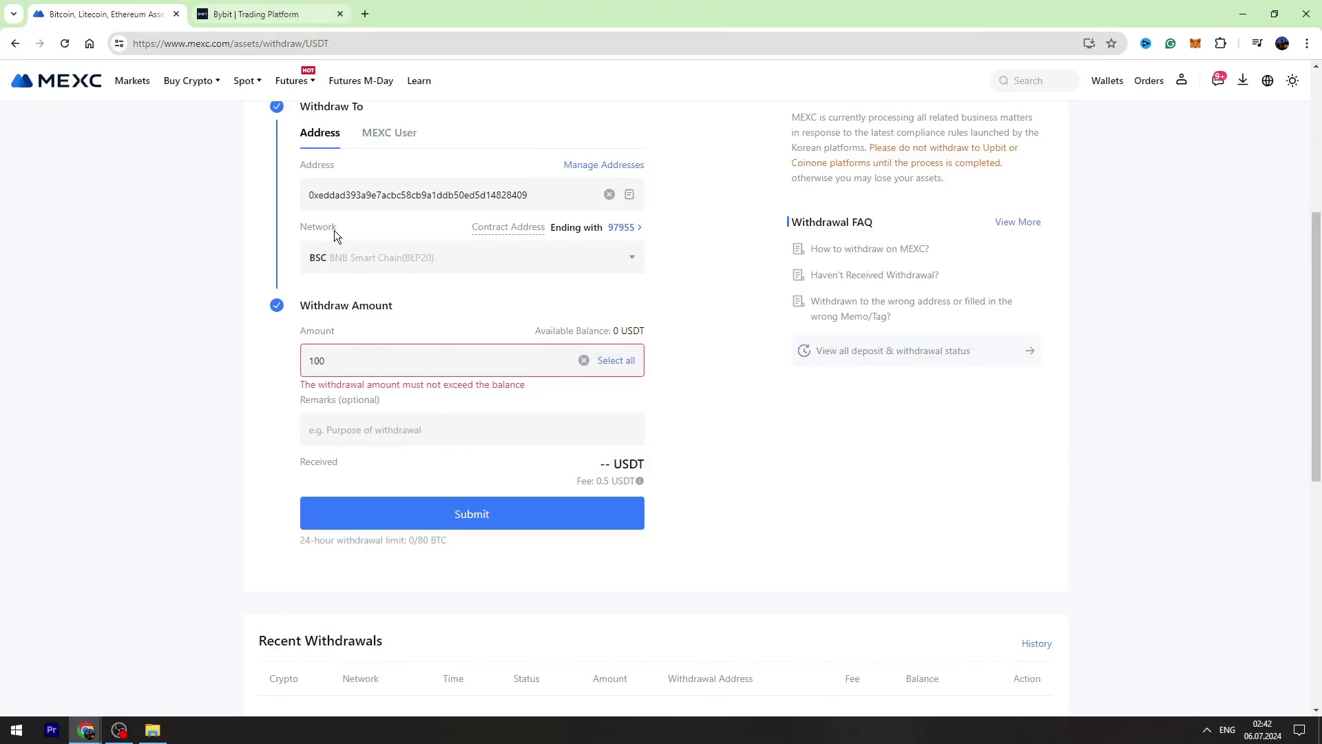
scroll(330, 551, down, 1)
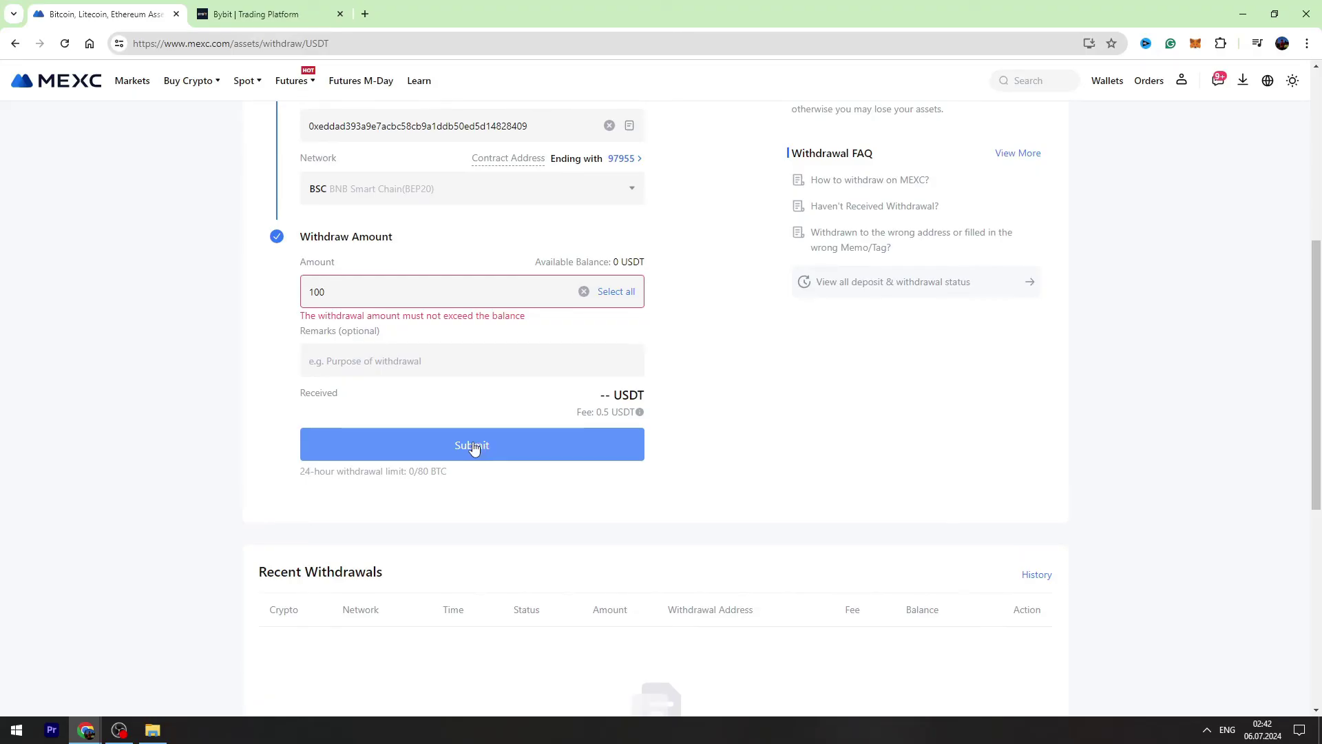
Close Bybit's Deposit Crypto dialog and go to Assets > Funding Account.
click(256, 14)
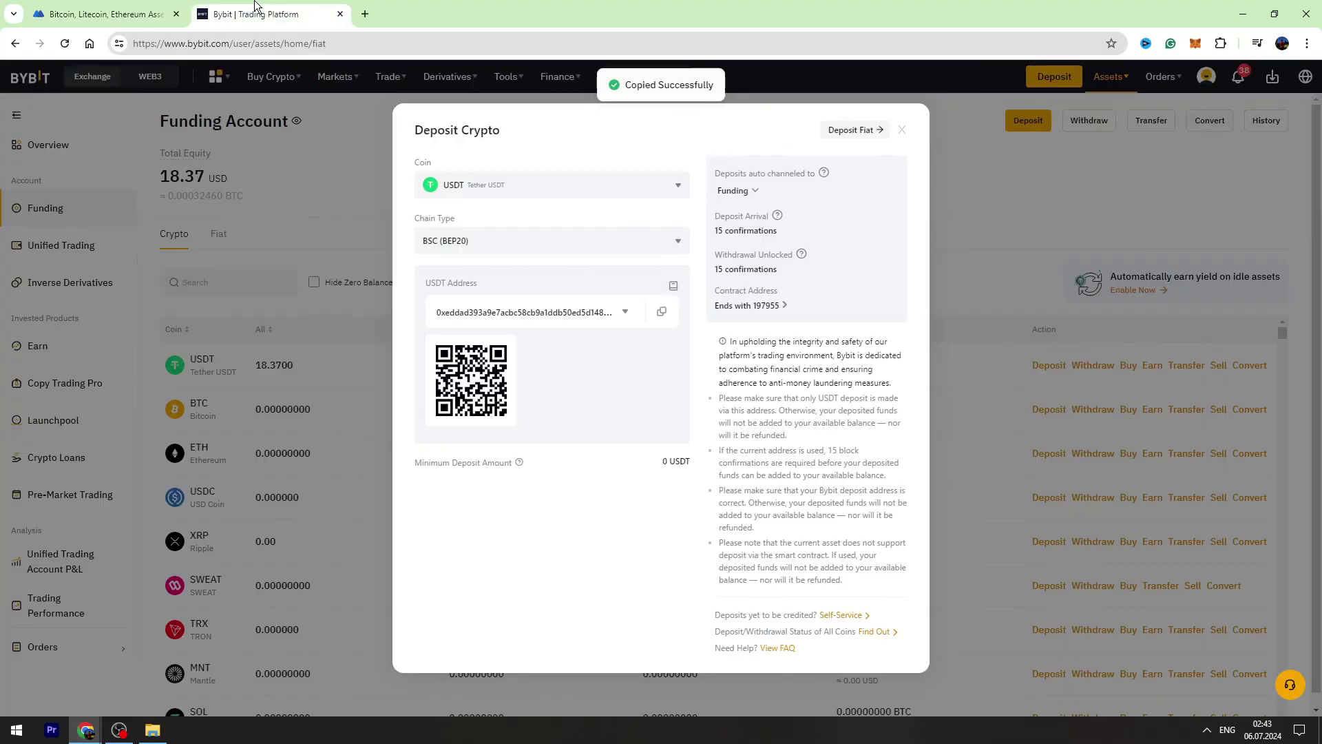
click(902, 131)
click(30, 76)
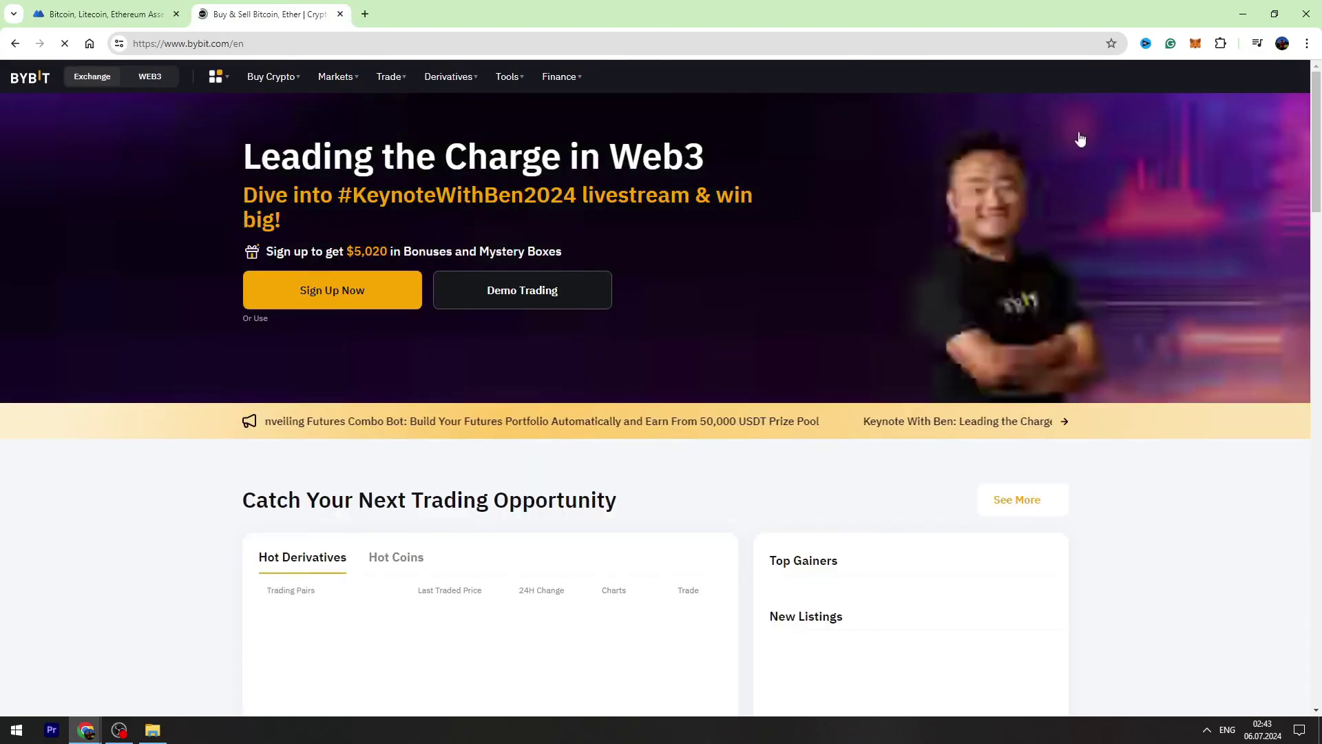
mouse_move(1097, 76)
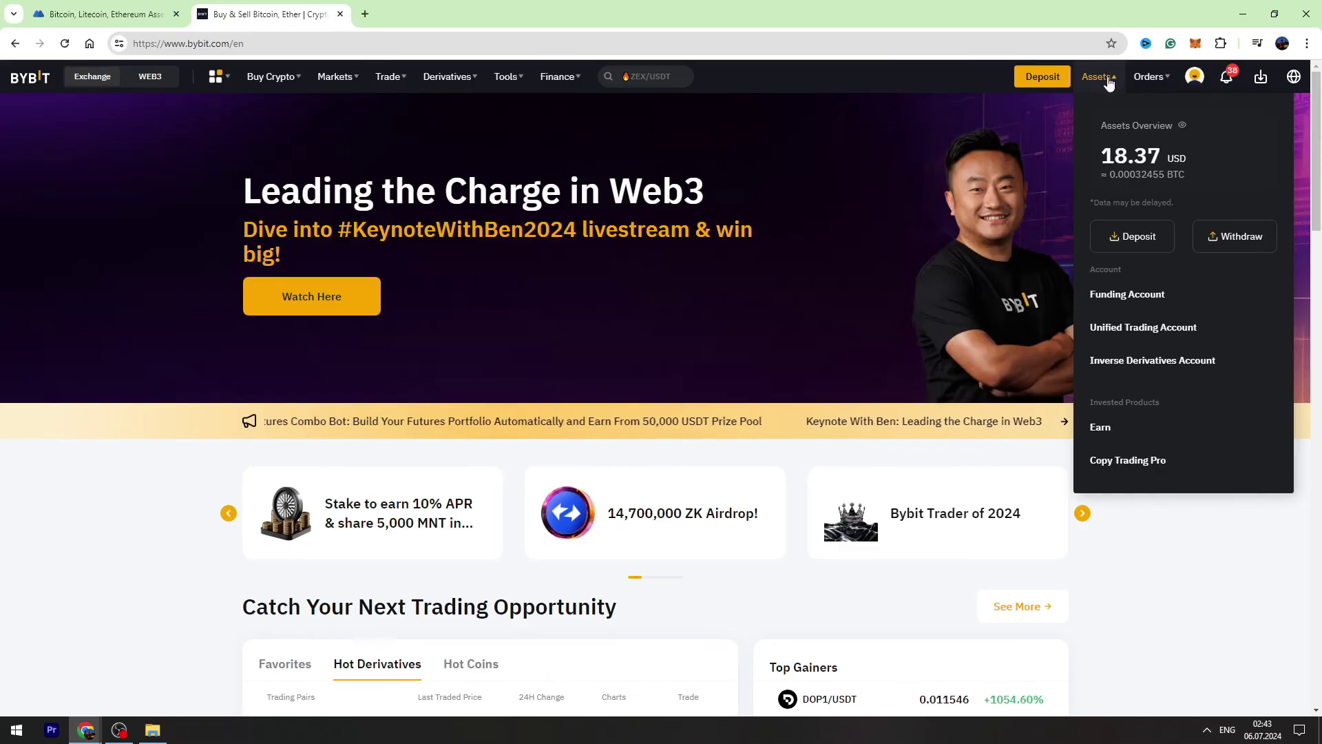
click(1127, 294)
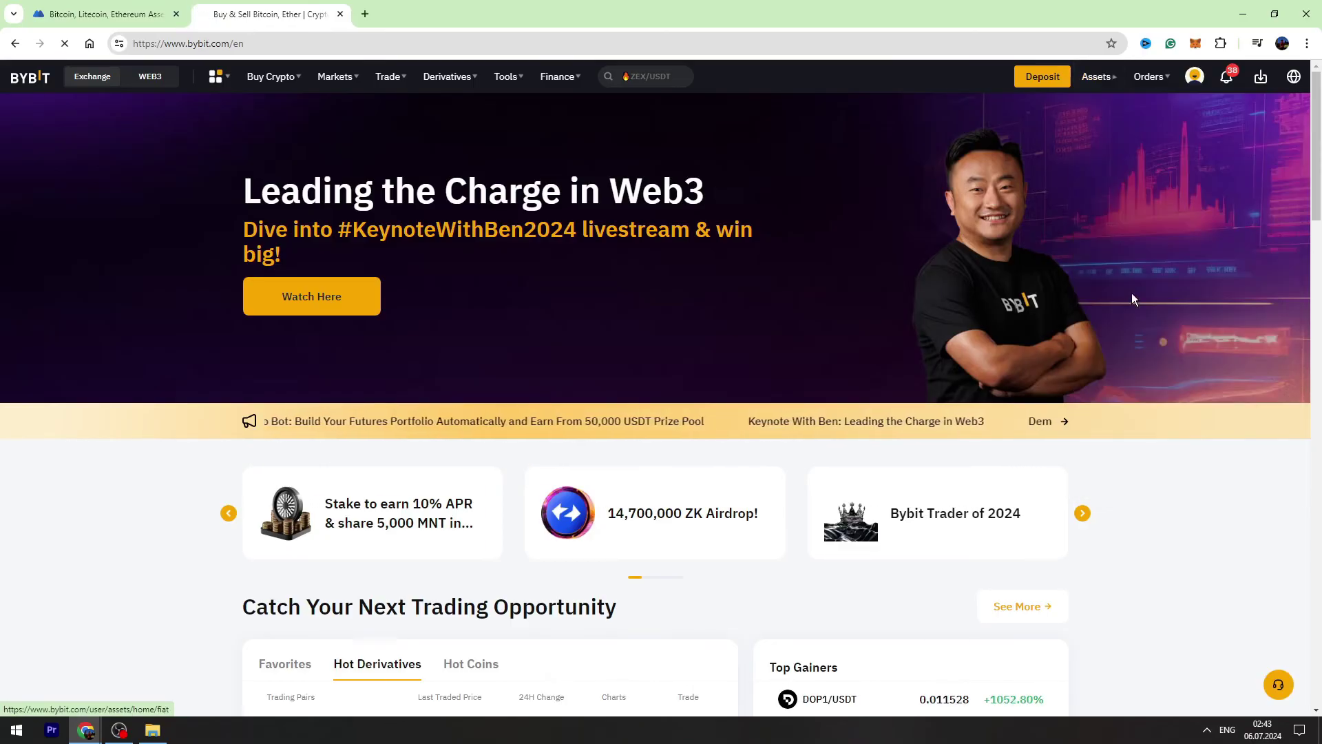